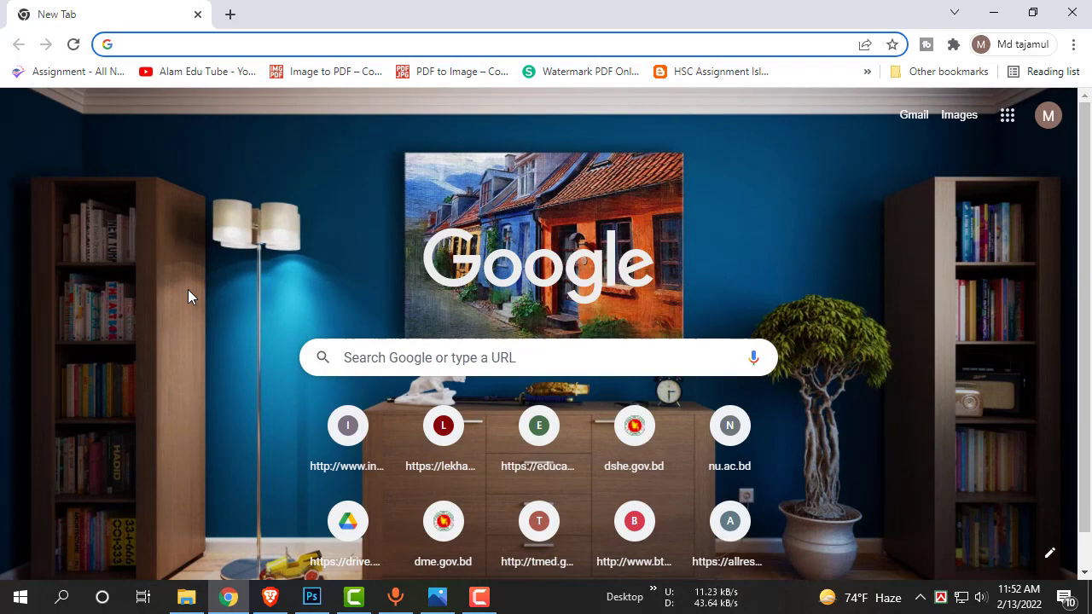
Reach eboardresults.com via a Google search for 'eboardresult' and open the Web Based Result Publication System.
text(eb)
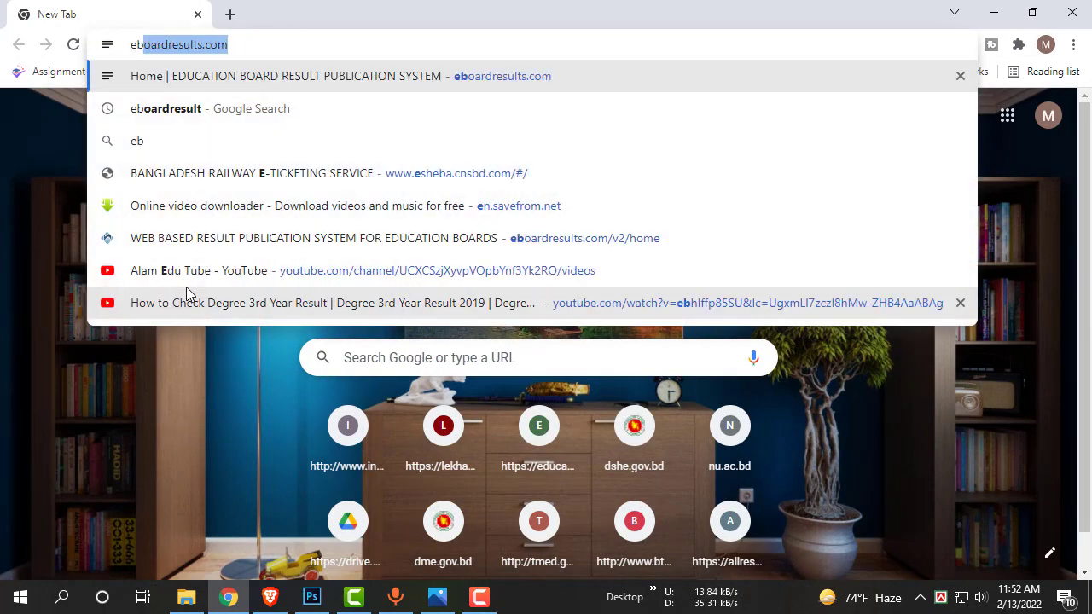
key(Return)
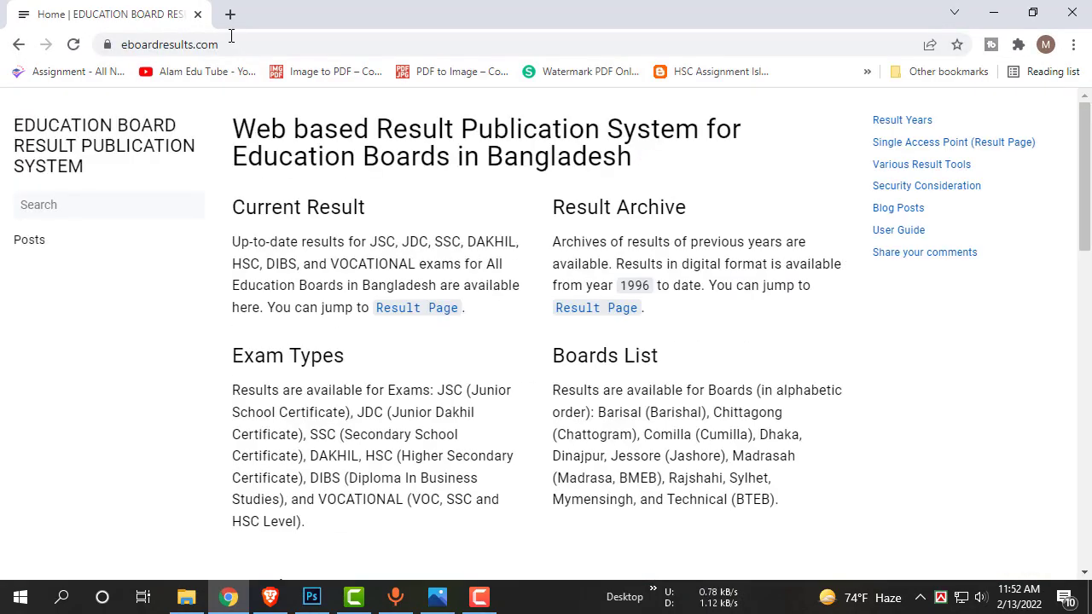
click(229, 14)
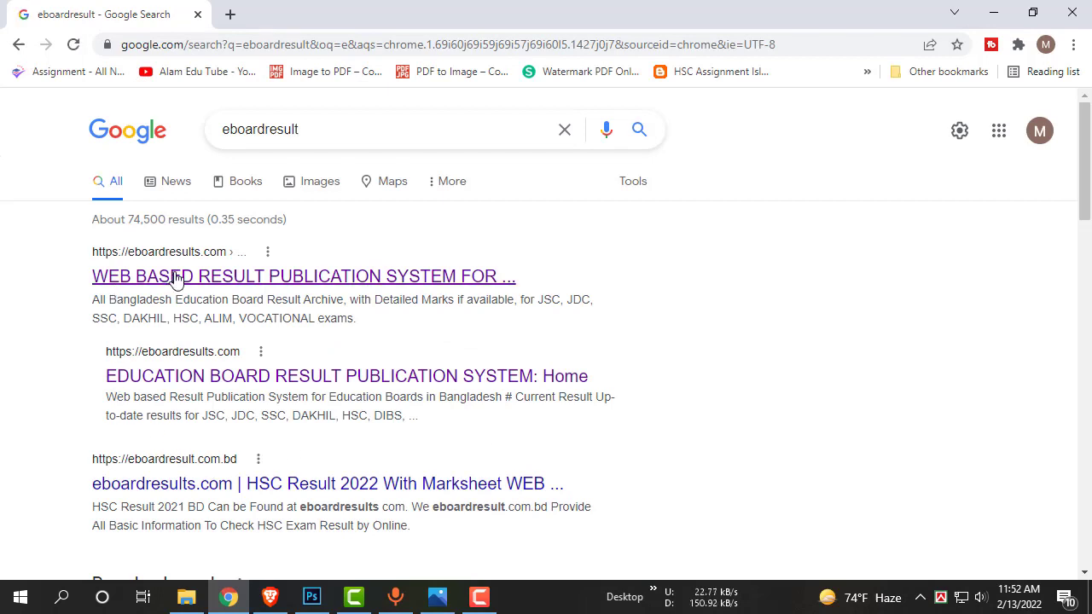
click(98, 277)
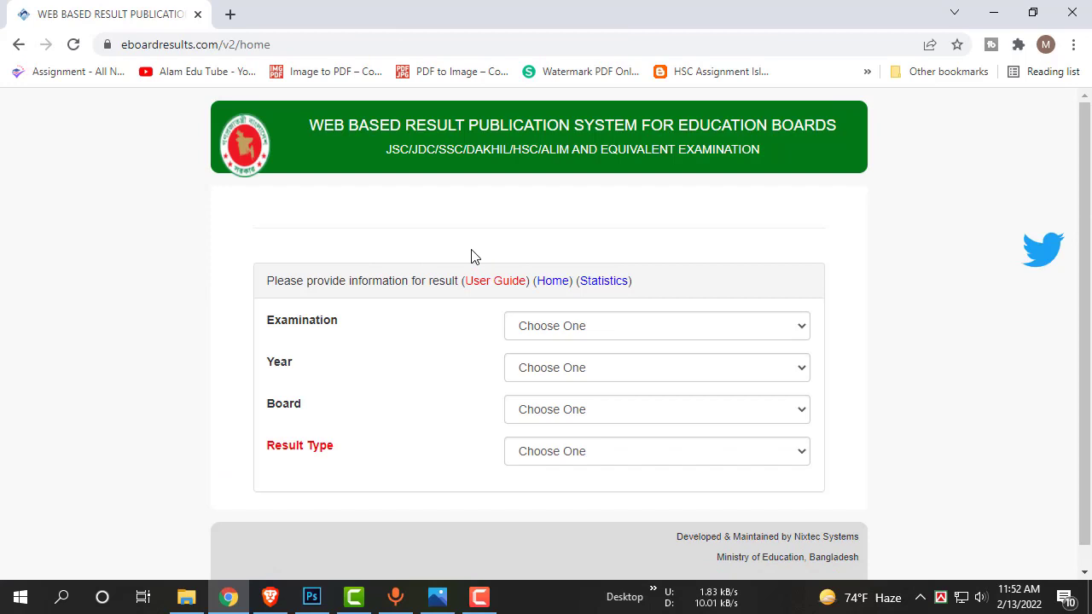
Switch Chrome to full screen and set examination HSC/Alim/Equivalent and year 2016.
key(F11)
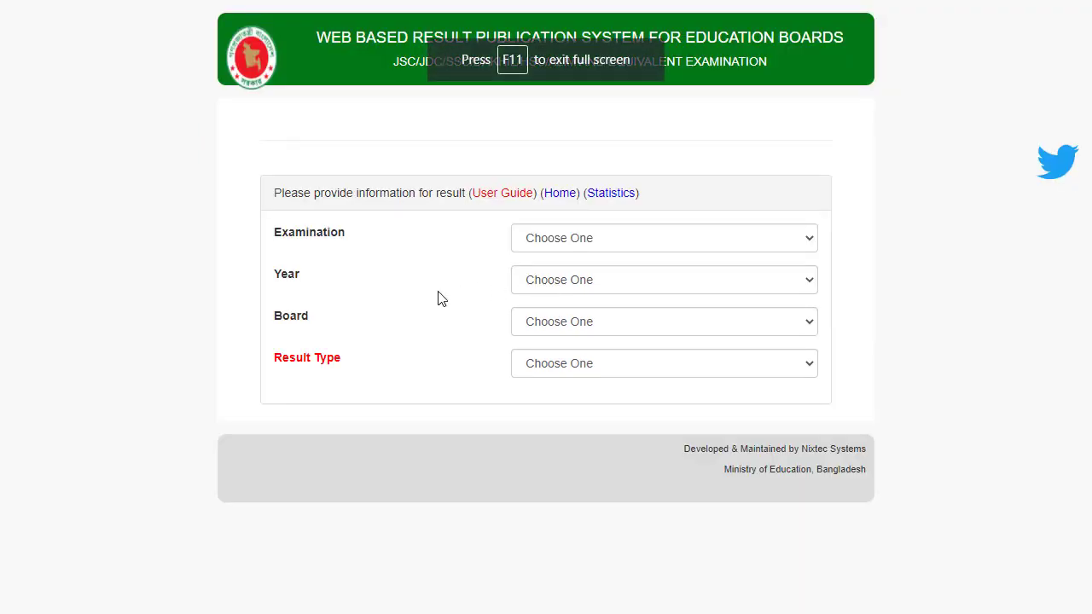
click(573, 247)
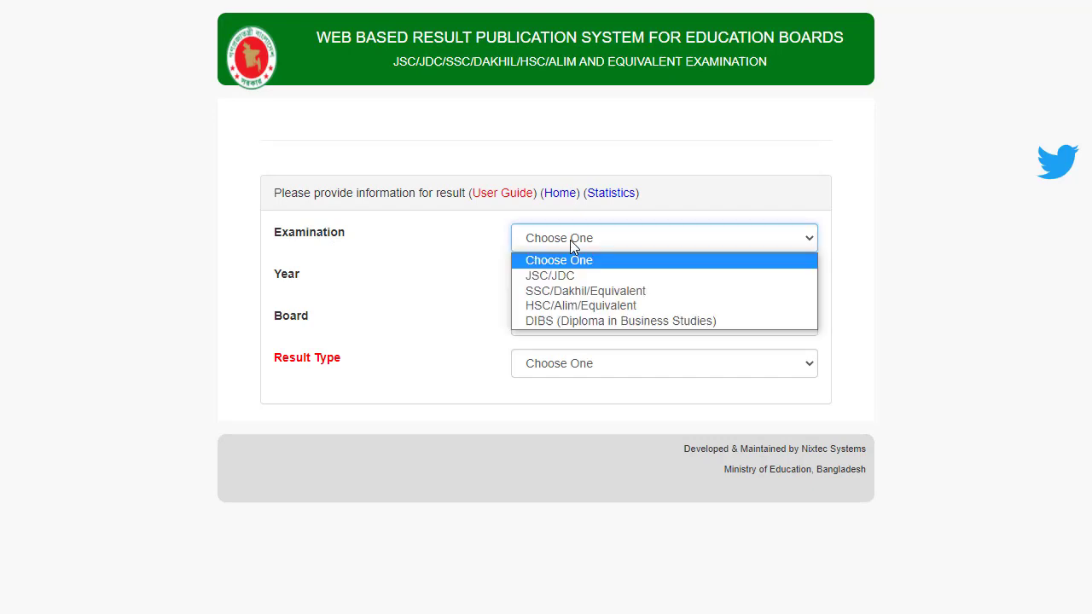
click(575, 305)
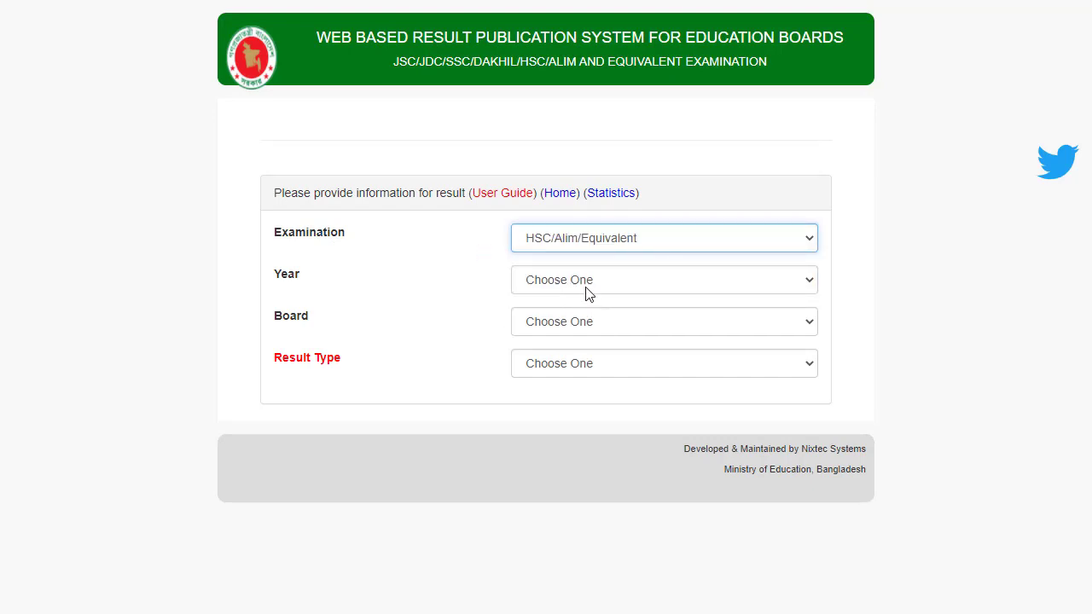
click(585, 285)
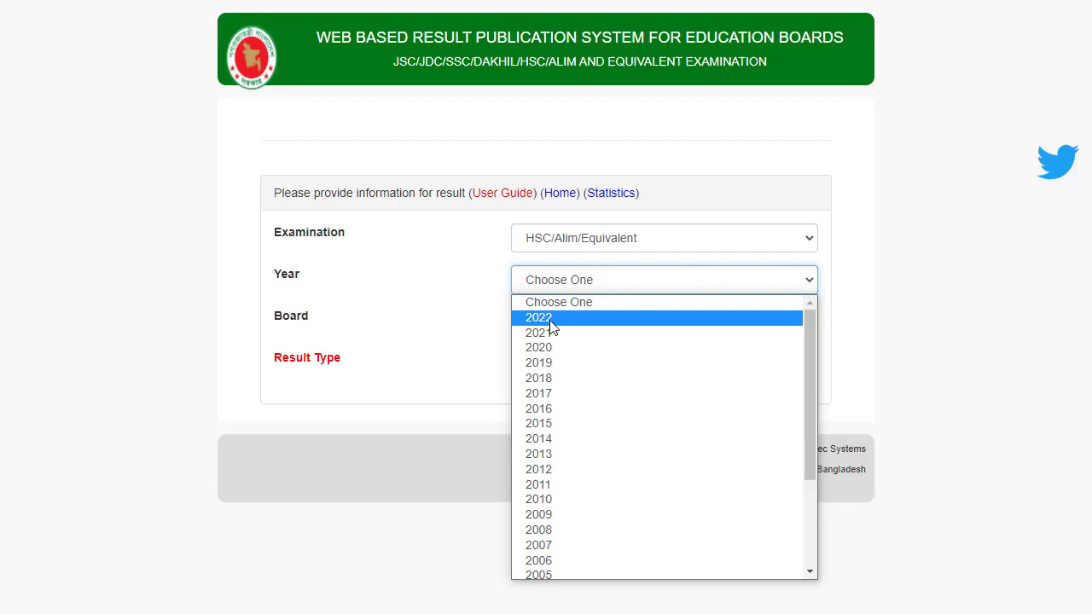
click(505, 362)
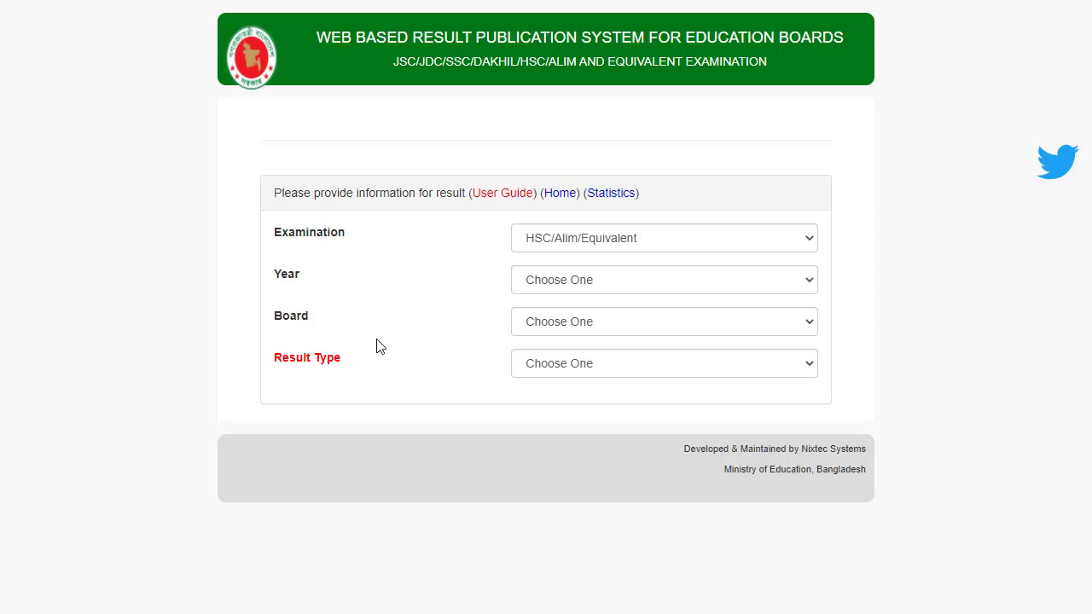
click(538, 287)
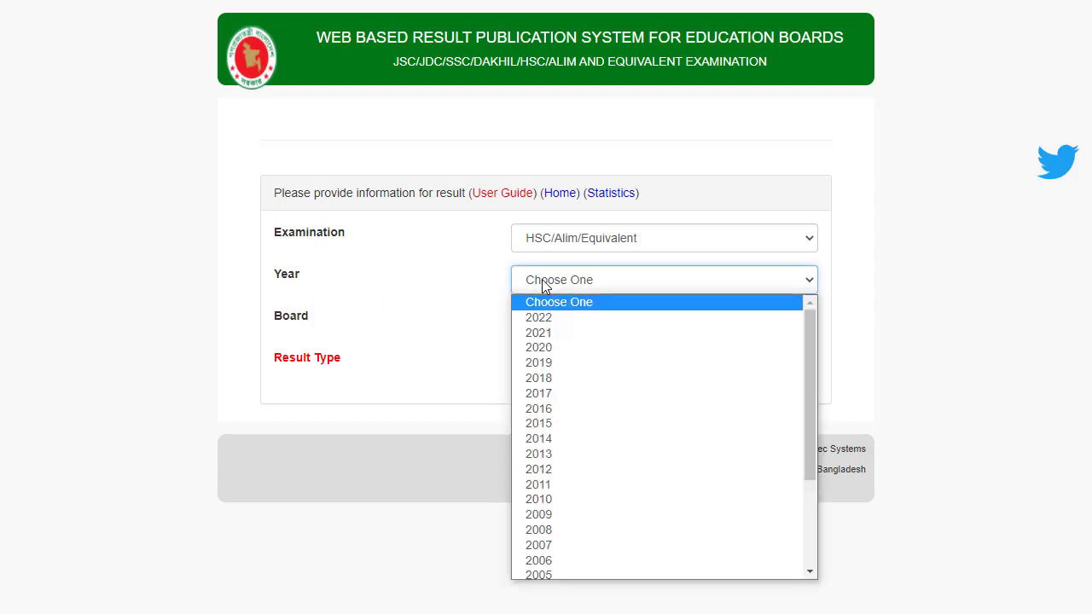
click(555, 407)
Set the board to Dinajpur and the result type to Individual Result.
click(437, 263)
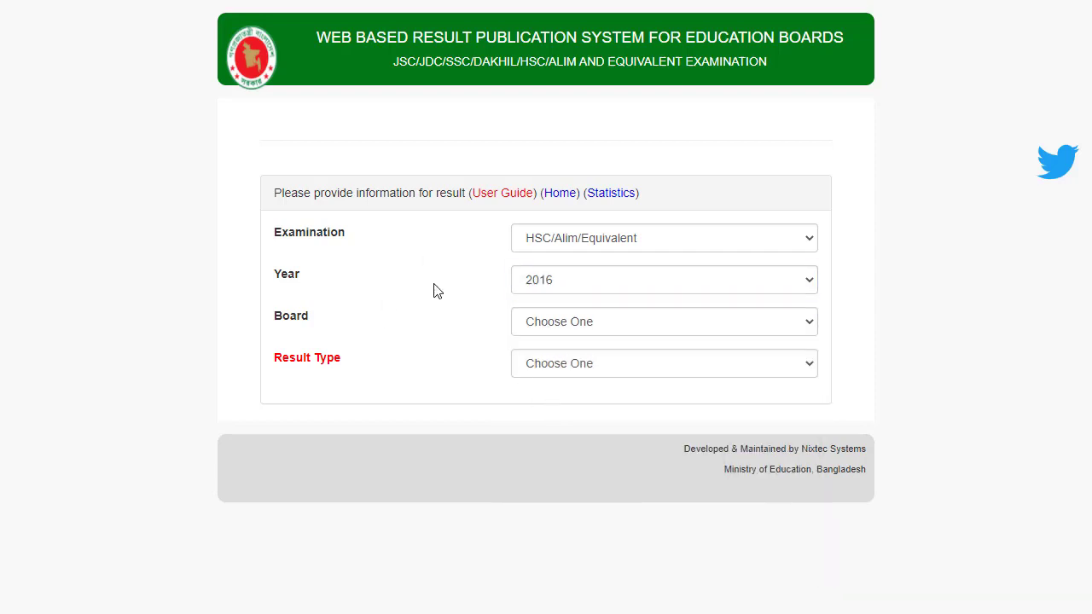
click(539, 329)
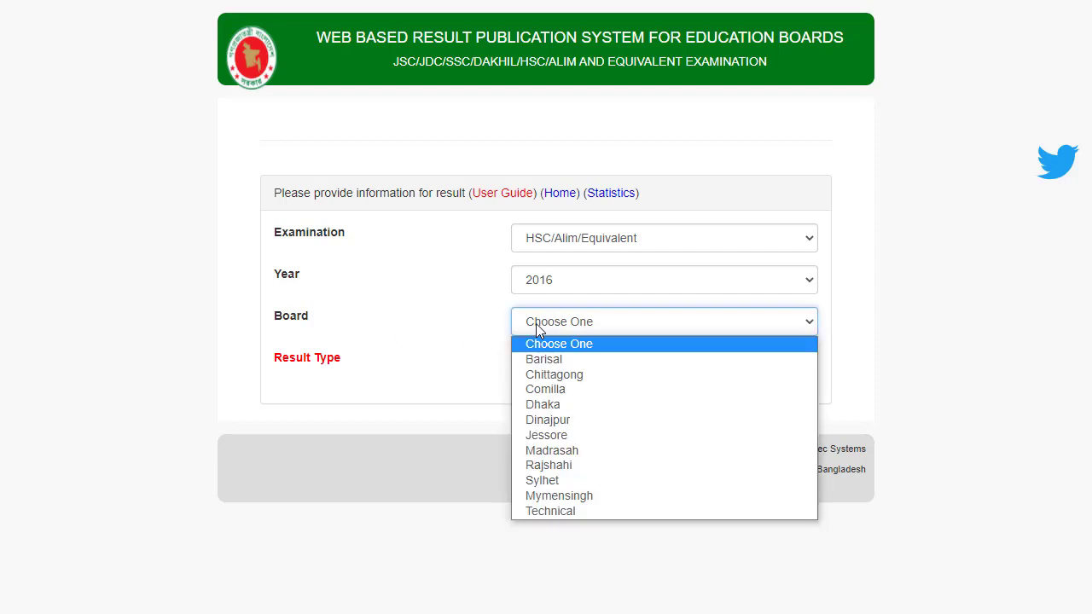
click(556, 420)
click(535, 327)
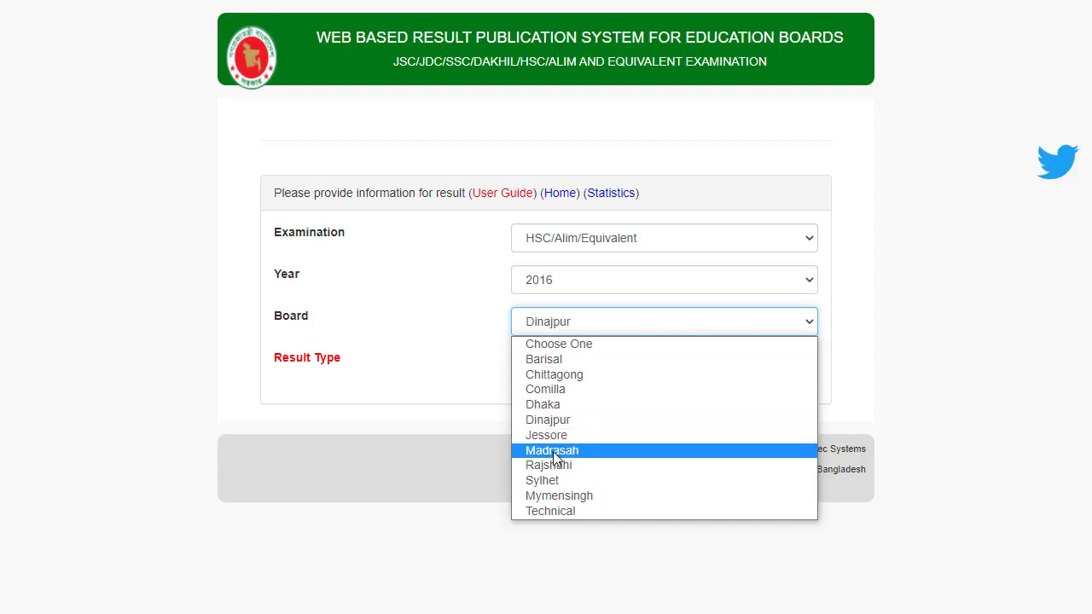
click(449, 315)
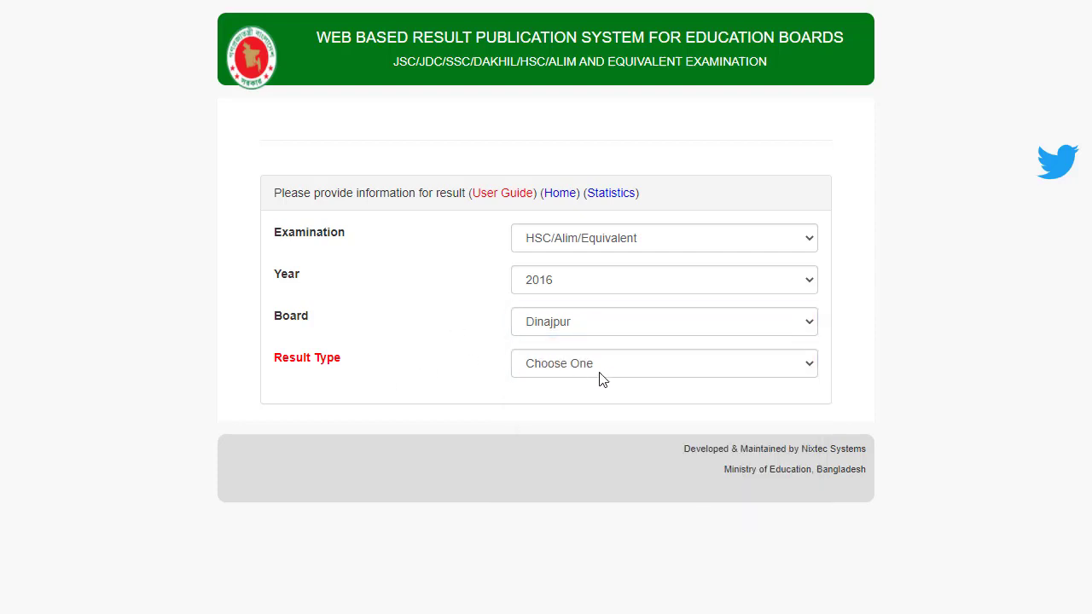
click(568, 372)
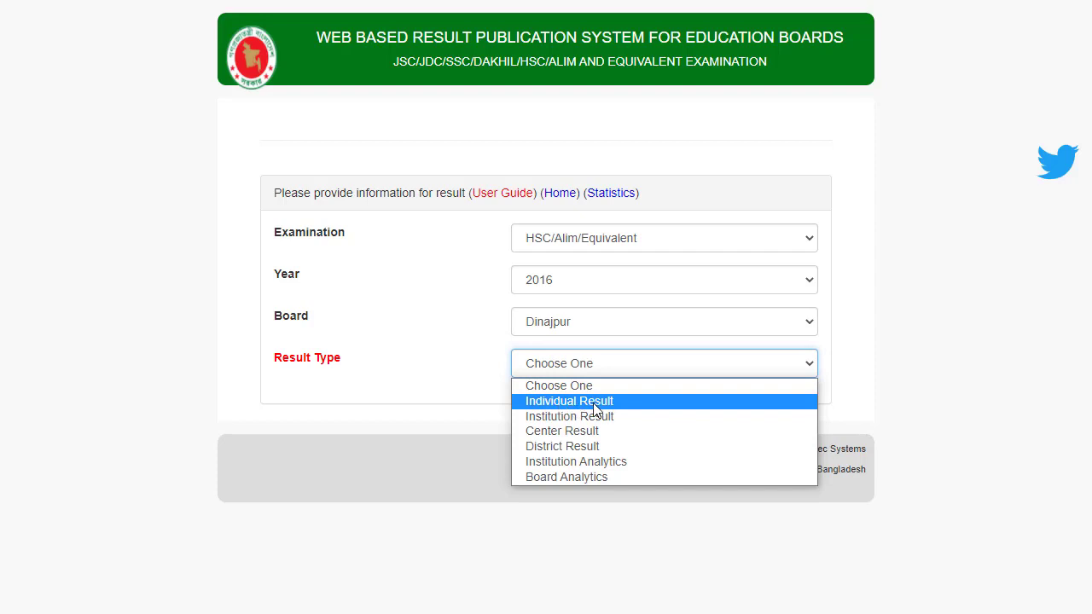
click(592, 400)
scroll(457, 389, down, 3)
Fill in the student's roll number and the suggested registration number.
click(563, 243)
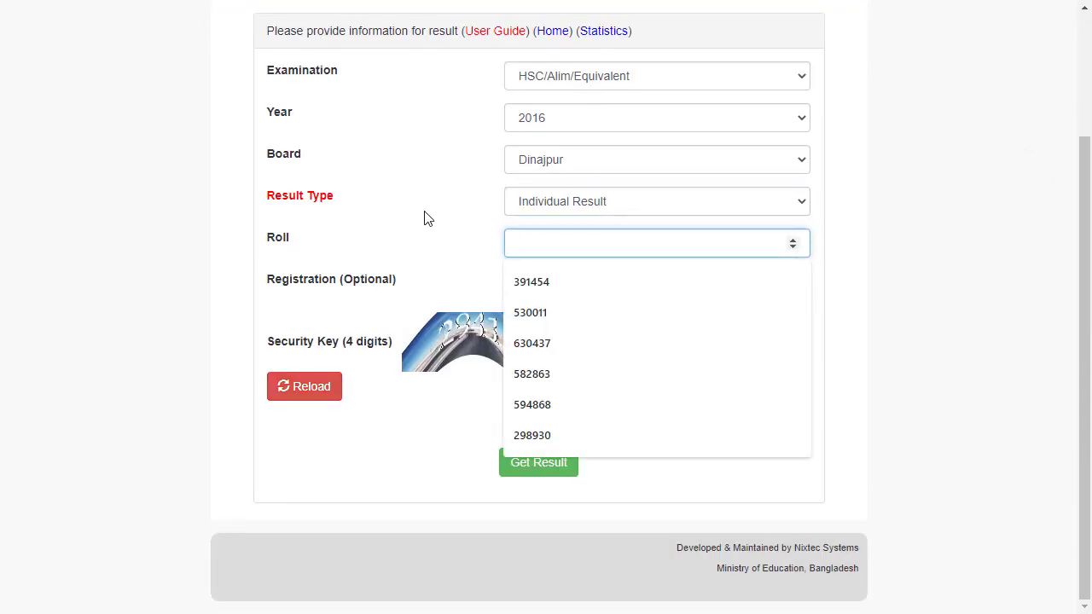
click(524, 314)
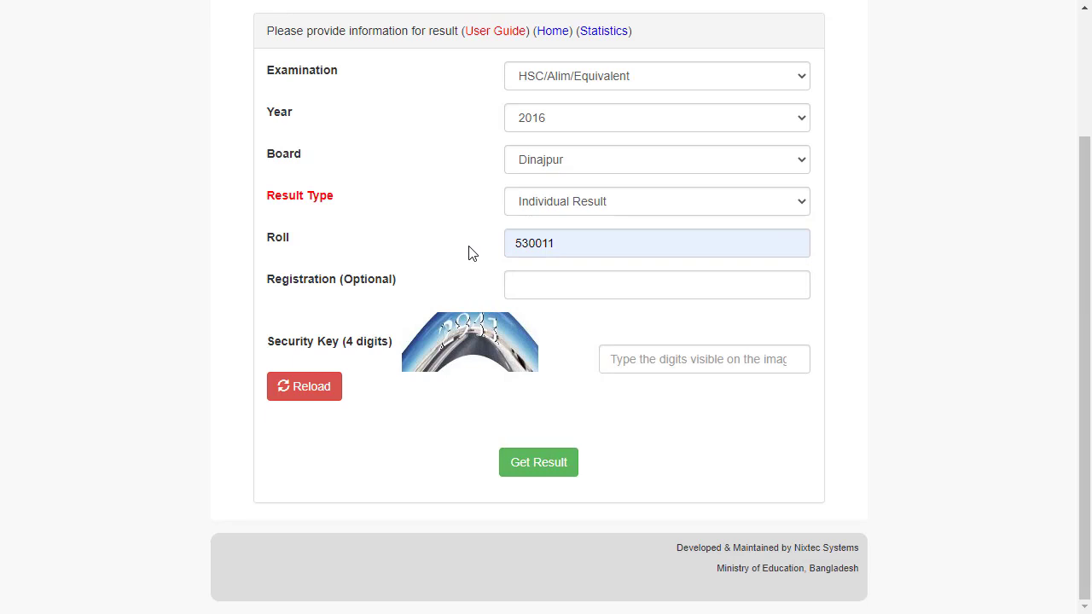
key(Tab)
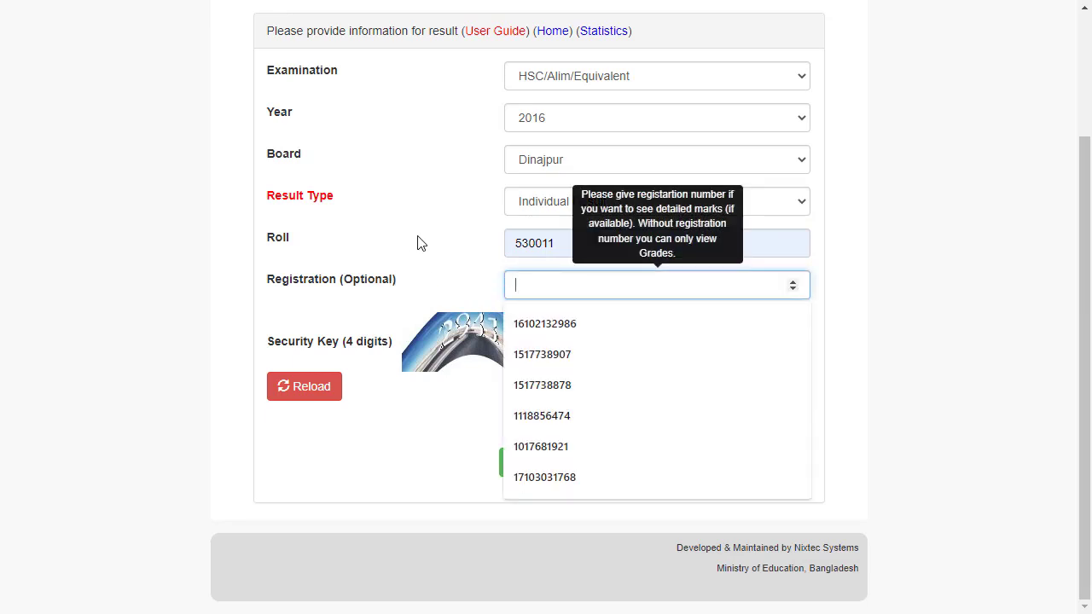
text(11)
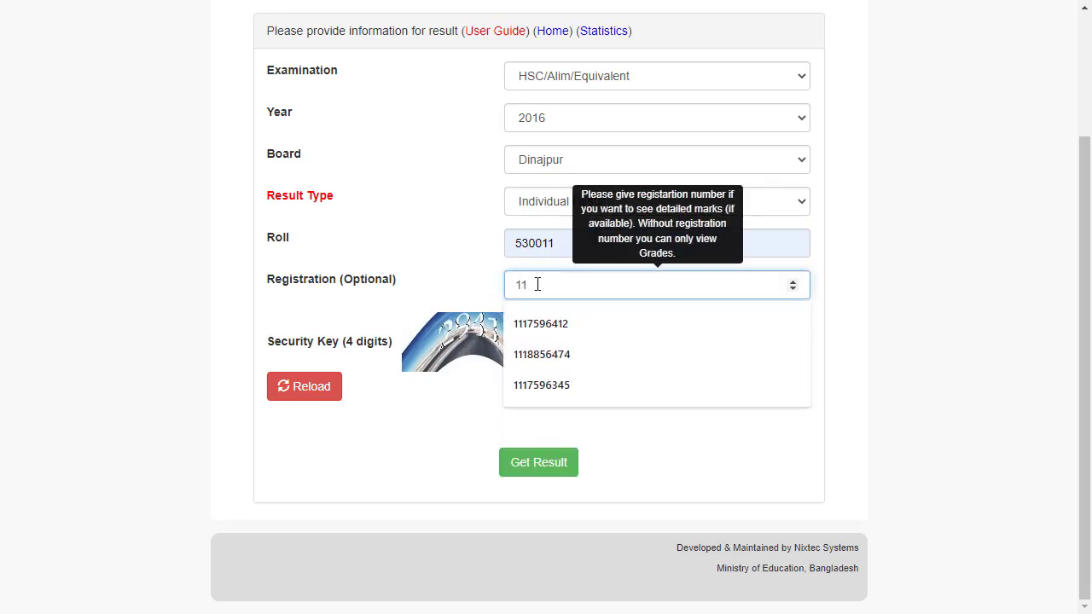
key(Down)
key(Return)
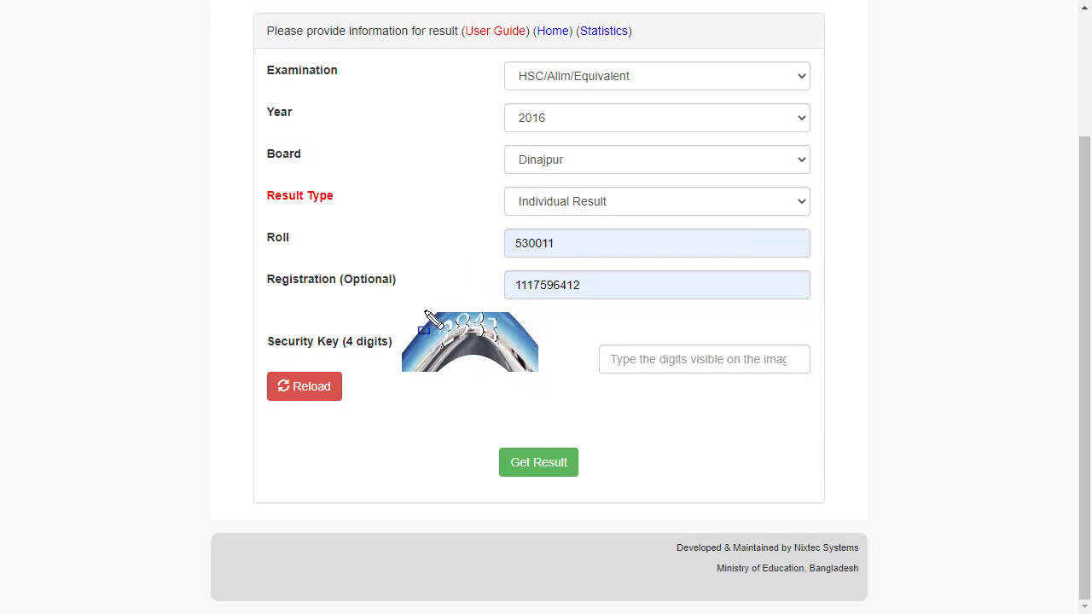
Enter the captcha digits as the security key and submit the form for the result.
drag(424, 305, 510, 355)
drag(590, 335, 824, 385)
click(762, 366)
text(2941)
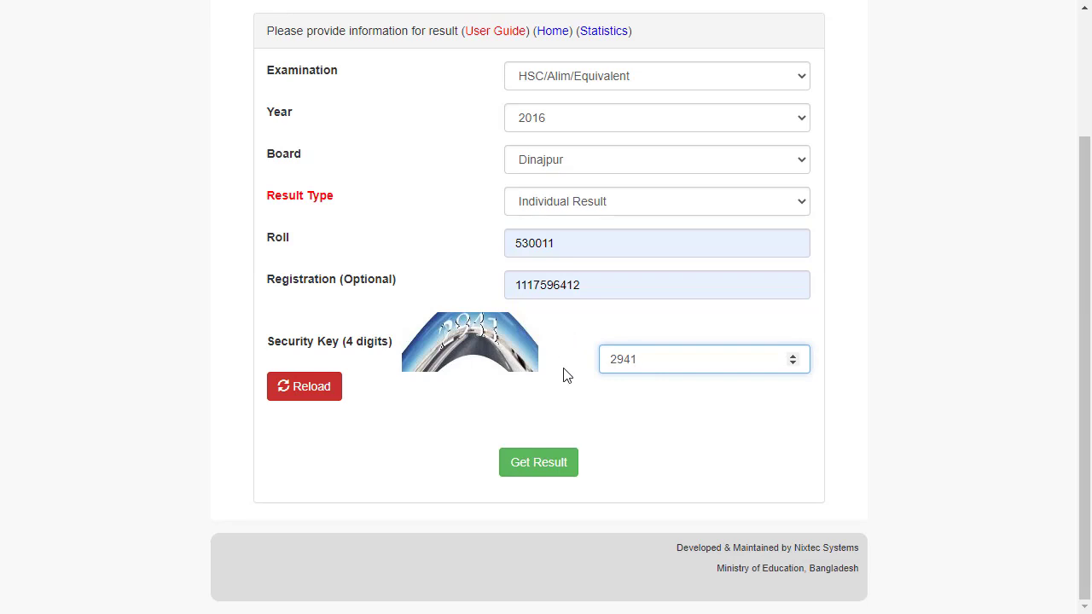
drag(481, 426, 599, 492)
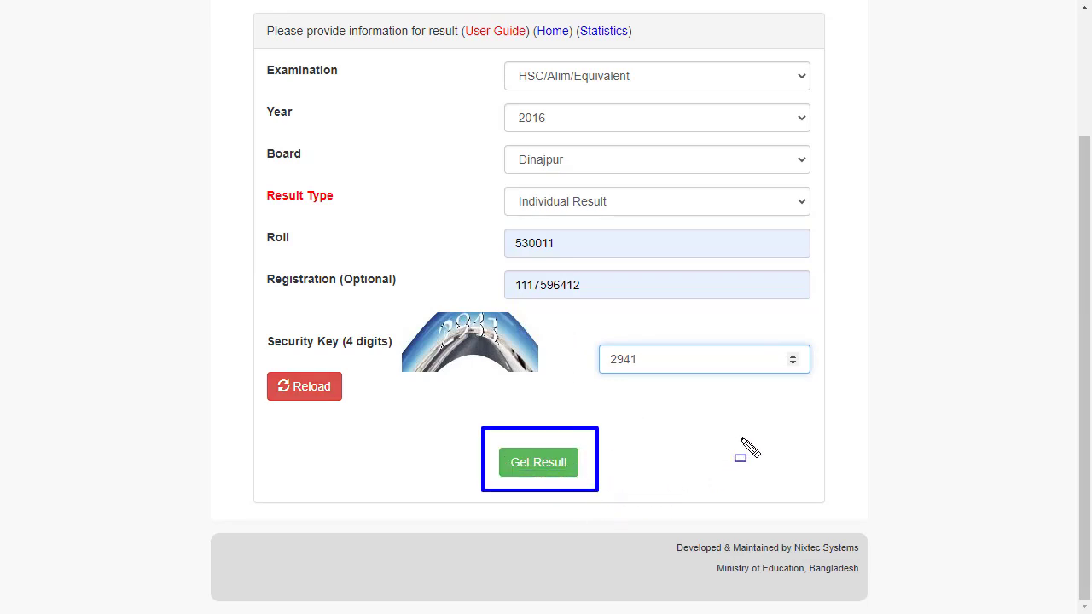
key(Escape)
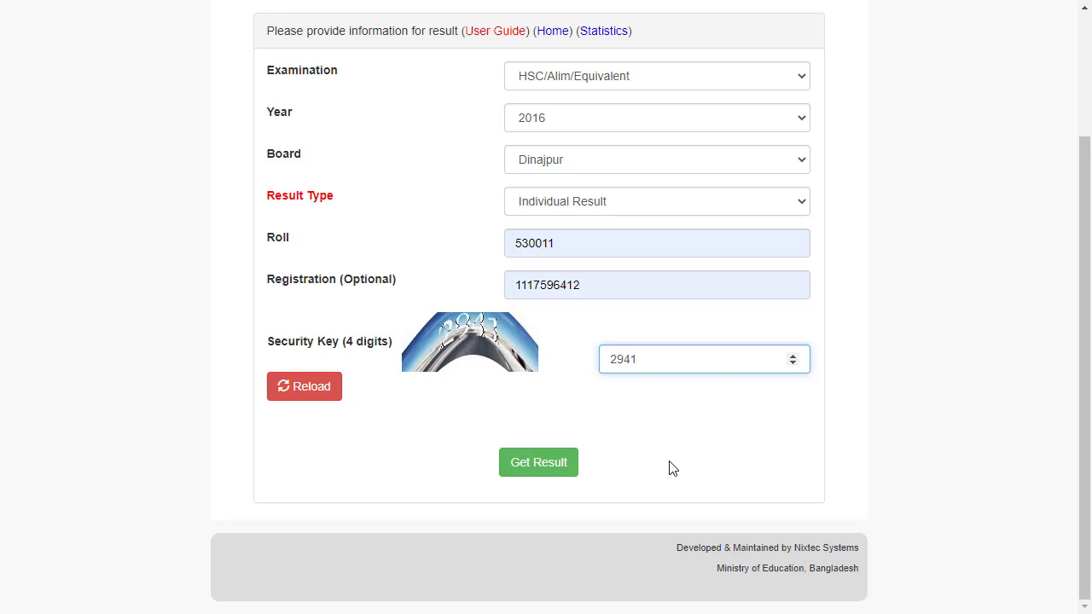
click(908, 421)
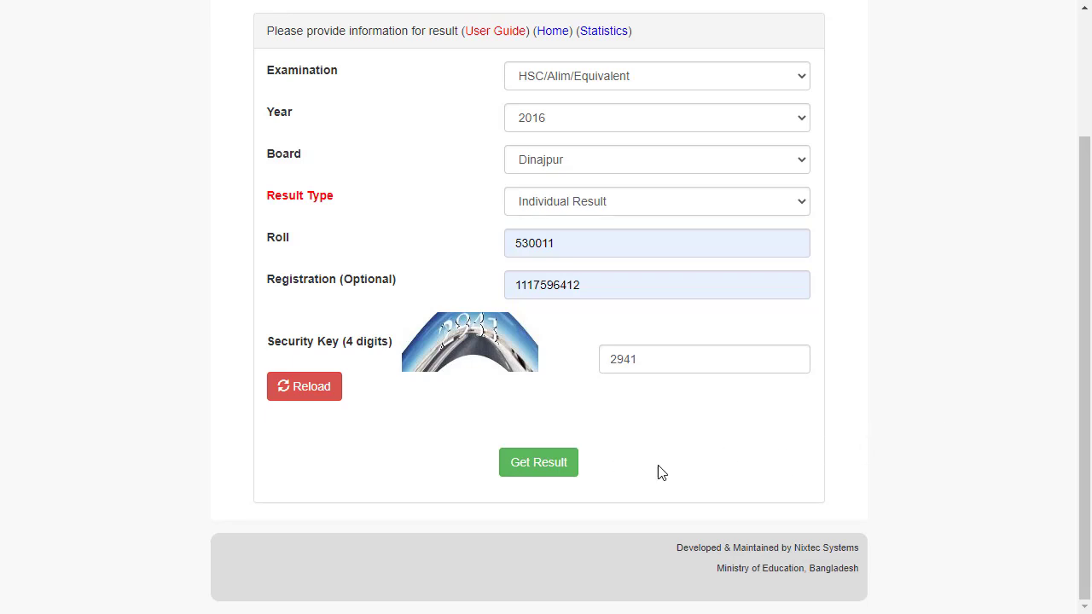
click(575, 471)
Review the Subject-Wise Grade table and bring up a print preview of the HSC 2016 result.
scroll(840, 418, up, 3)
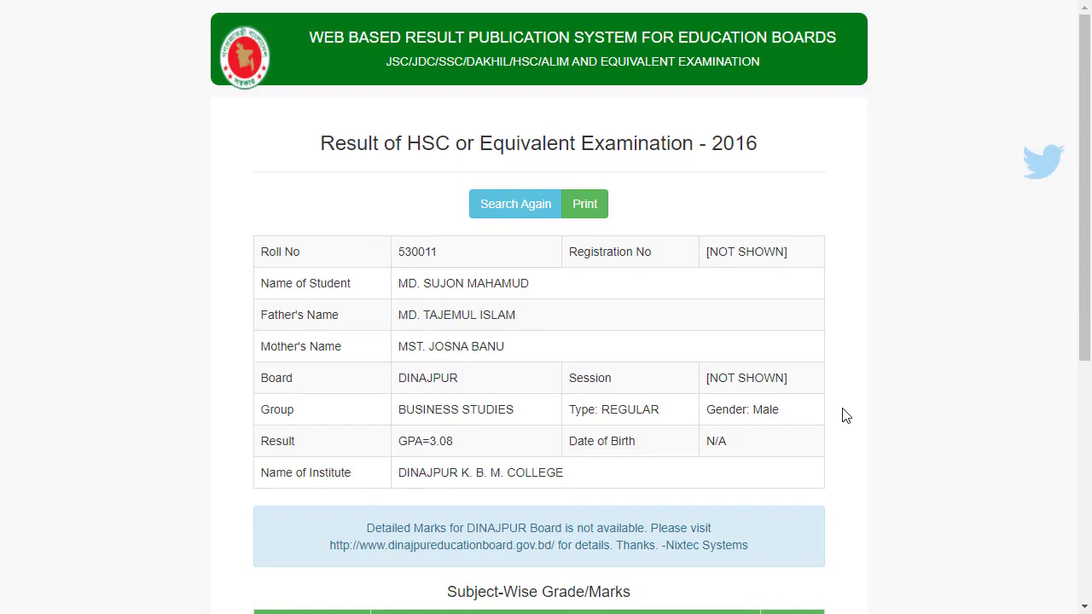
scroll(843, 416, down, 5)
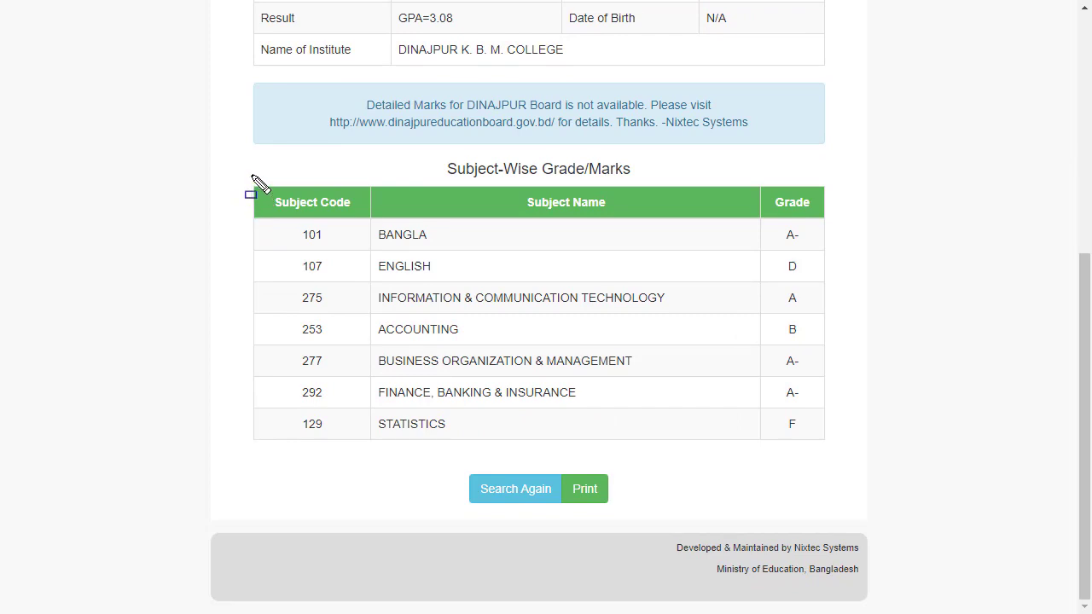
mouse_move(251, 174)
mouse_down()
mouse_move(851, 460)
mouse_move(837, 452)
mouse_up()
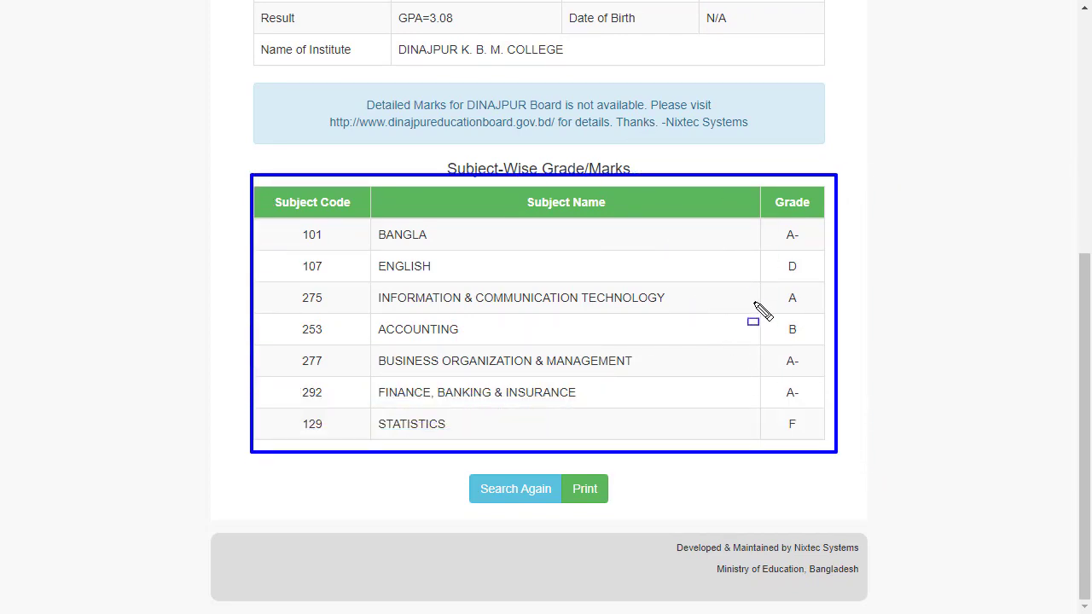
click(255, 82)
drag(274, 100, 827, 143)
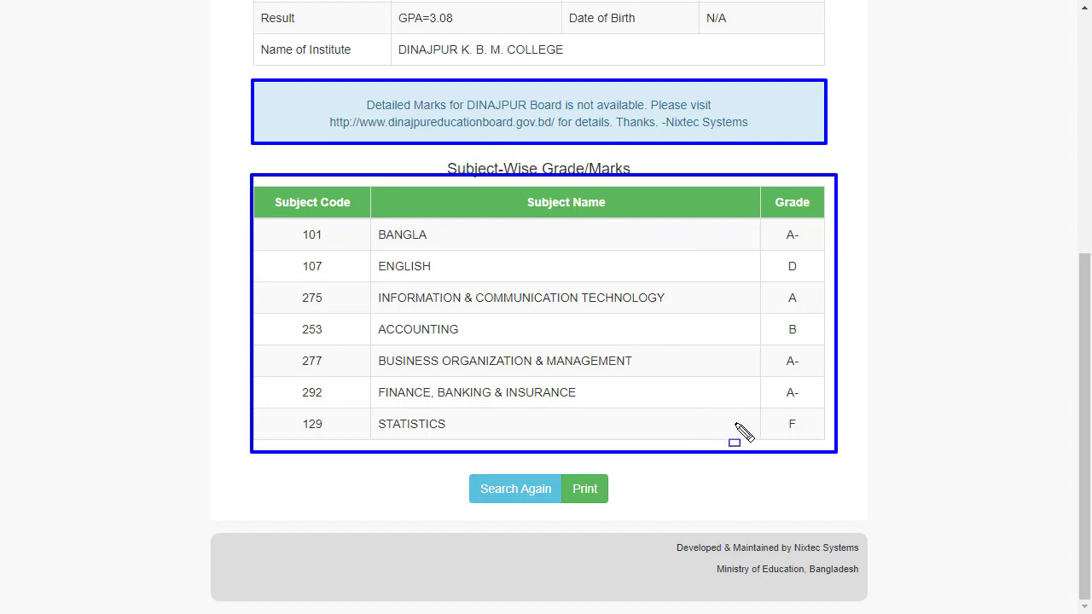
key(Escape)
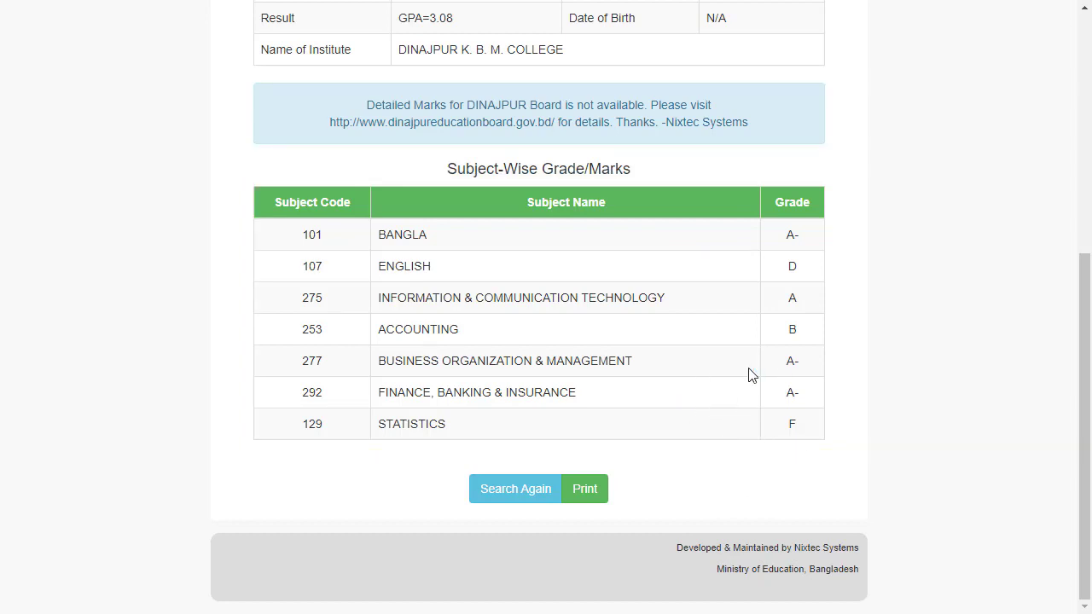
click(585, 489)
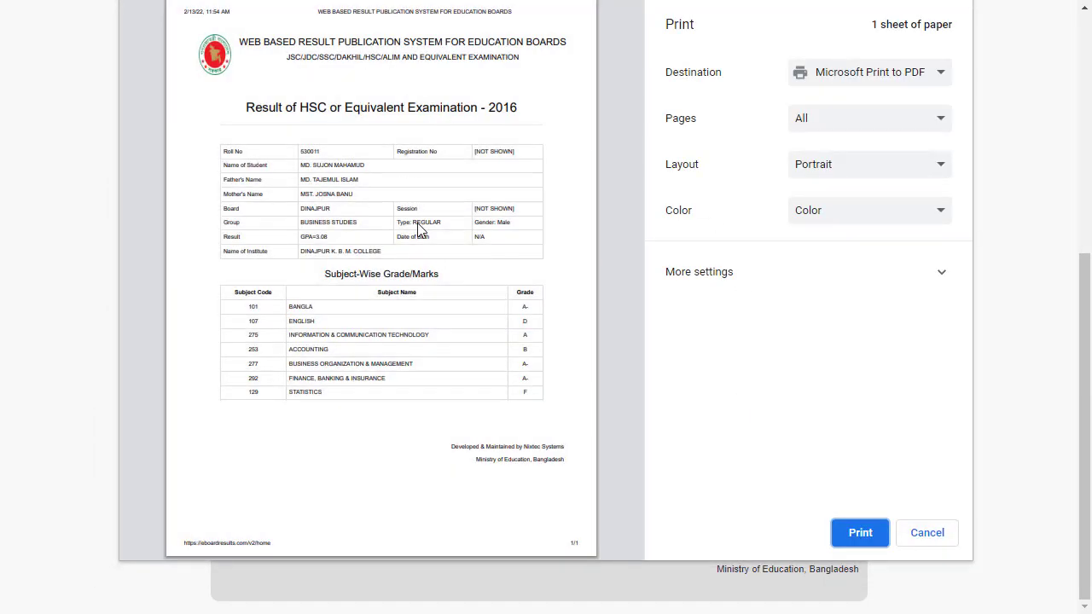
Save the result sheet as a PDF to the Desktop using the Save as PDF destination.
click(874, 78)
click(868, 109)
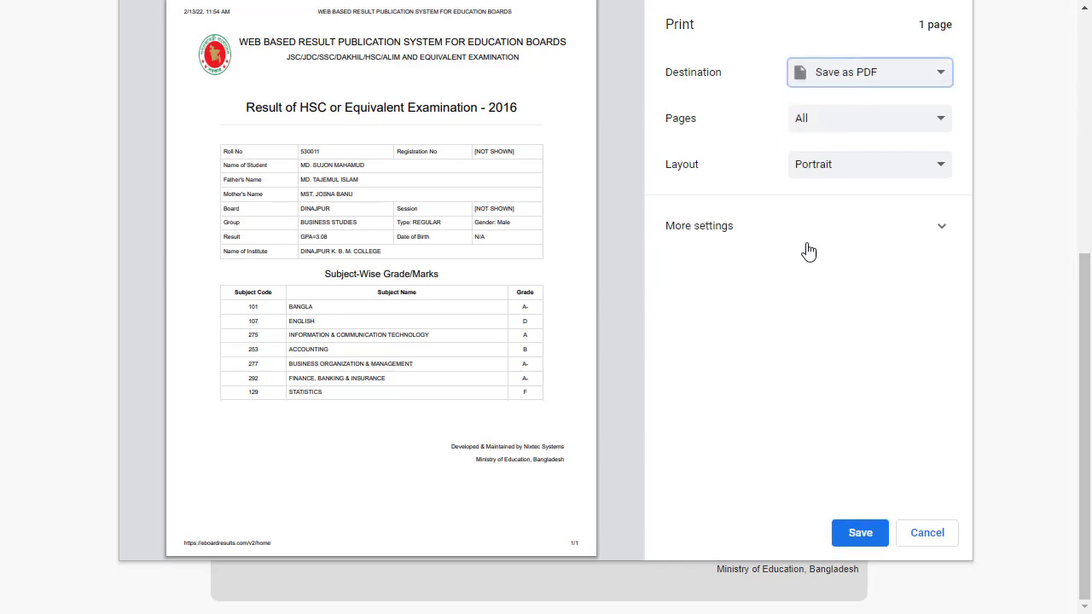
click(860, 532)
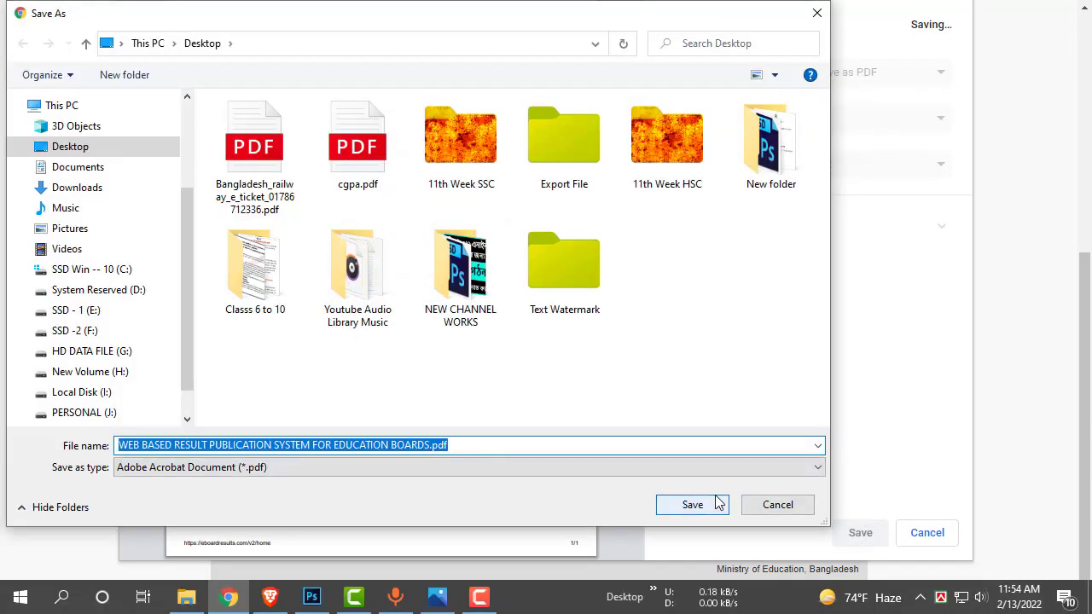
click(712, 507)
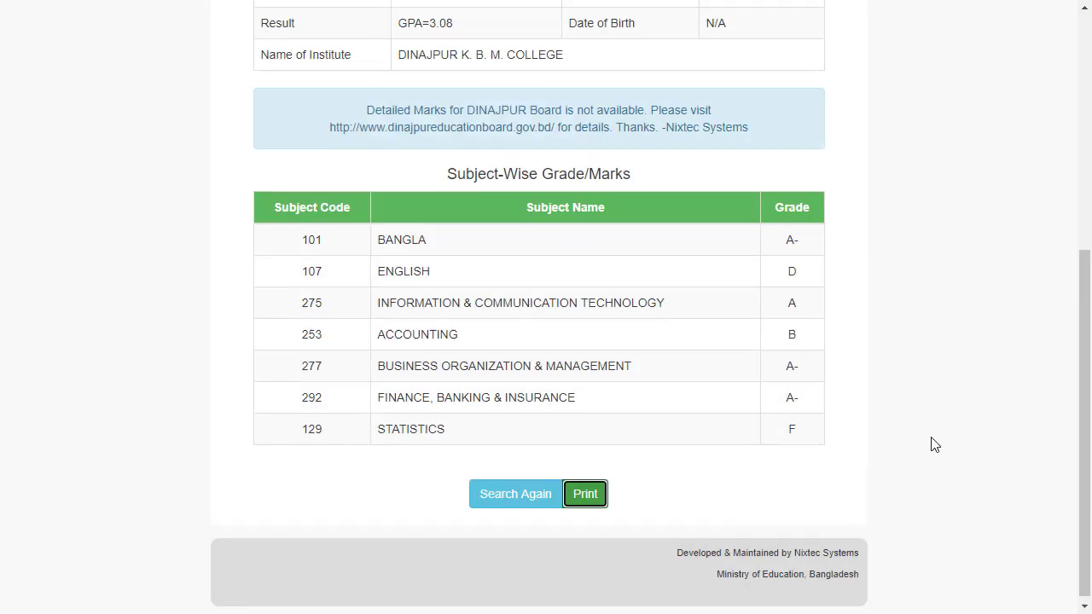